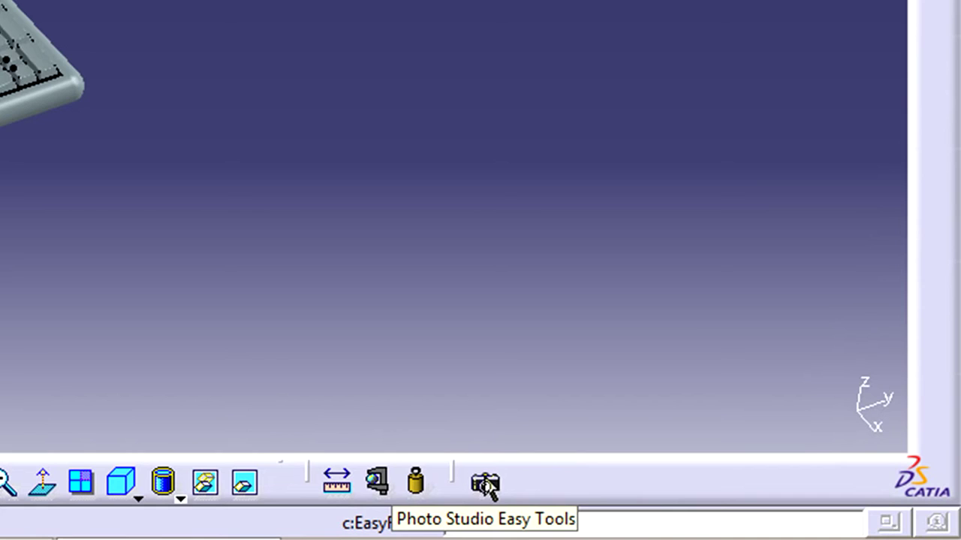
# Start a render session and preview the Creek, Courtyard 3, Default, Desert and Desert 3 scenes.
pyautogui.click(487, 485)
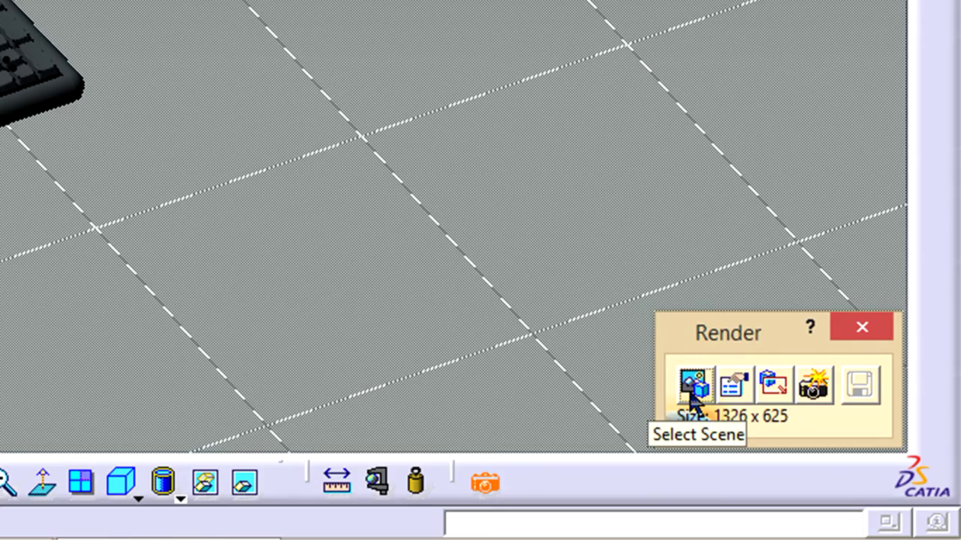
pyautogui.click(692, 387)
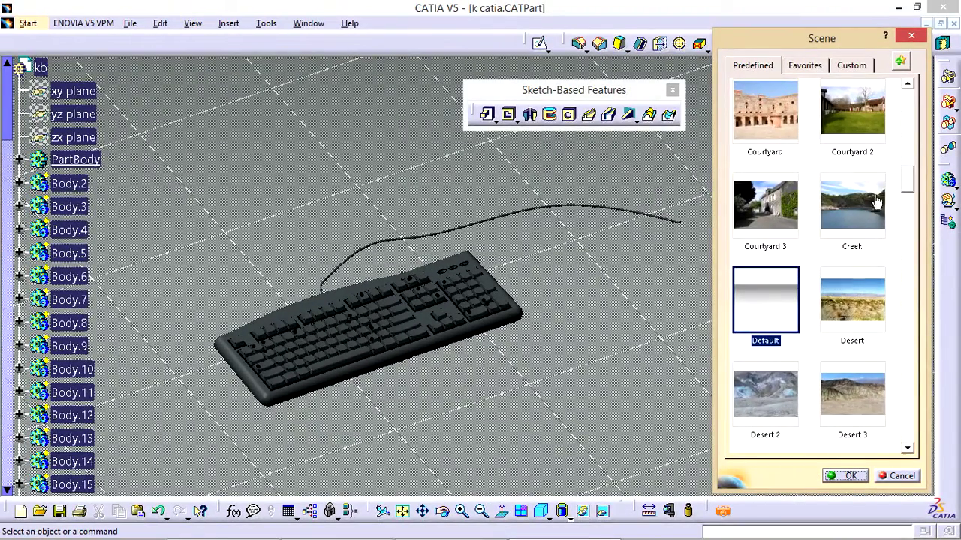
pyautogui.click(837, 223)
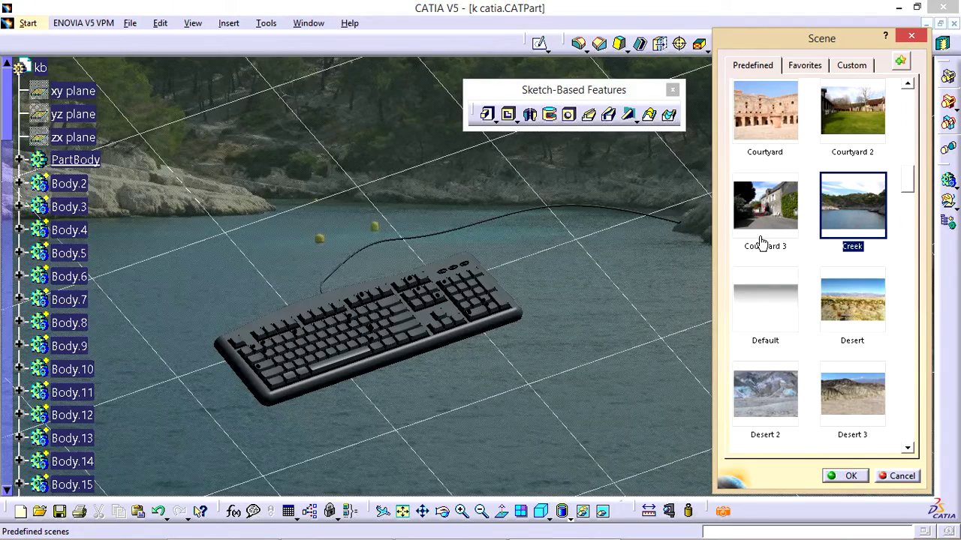
pyautogui.click(762, 240)
pyautogui.click(767, 314)
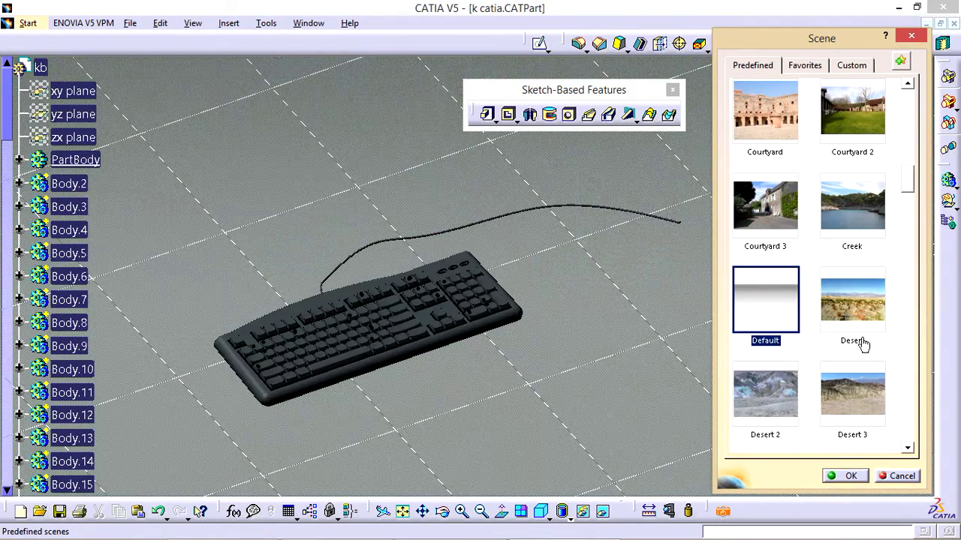
pyautogui.click(855, 316)
pyautogui.click(844, 404)
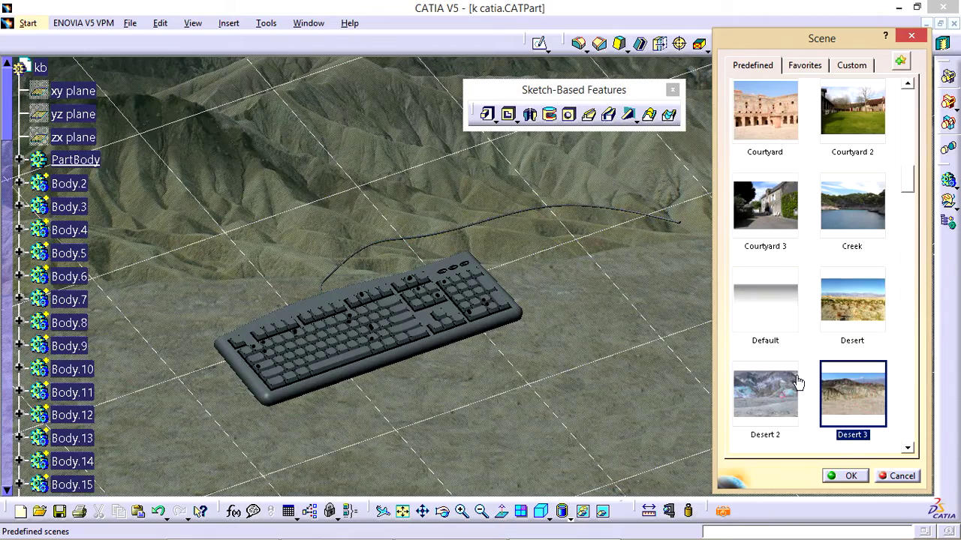
# Preview the Building and Canyon scenes, then apply Desktop as the background scene.
pyautogui.moveTo(906, 185); pyautogui.dragTo(893, 113)
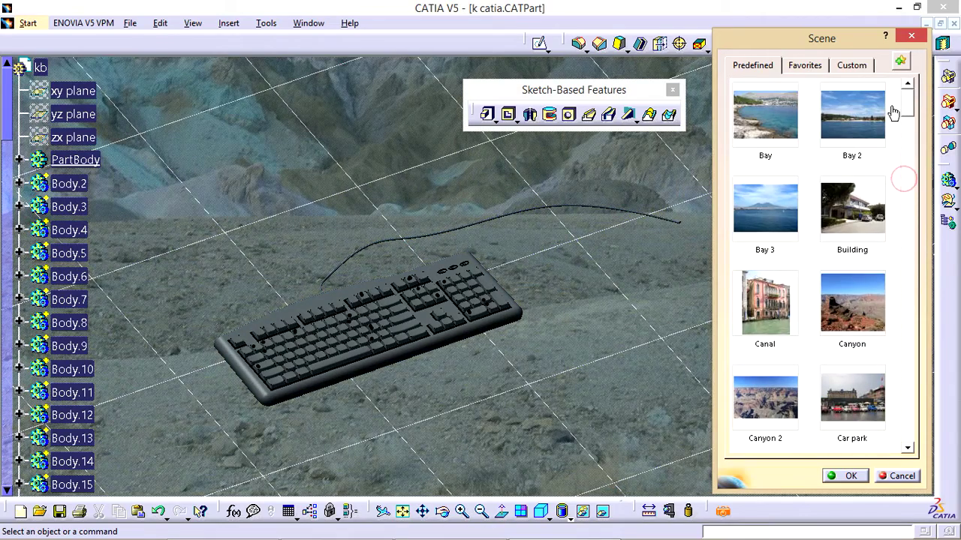
pyautogui.click(866, 223)
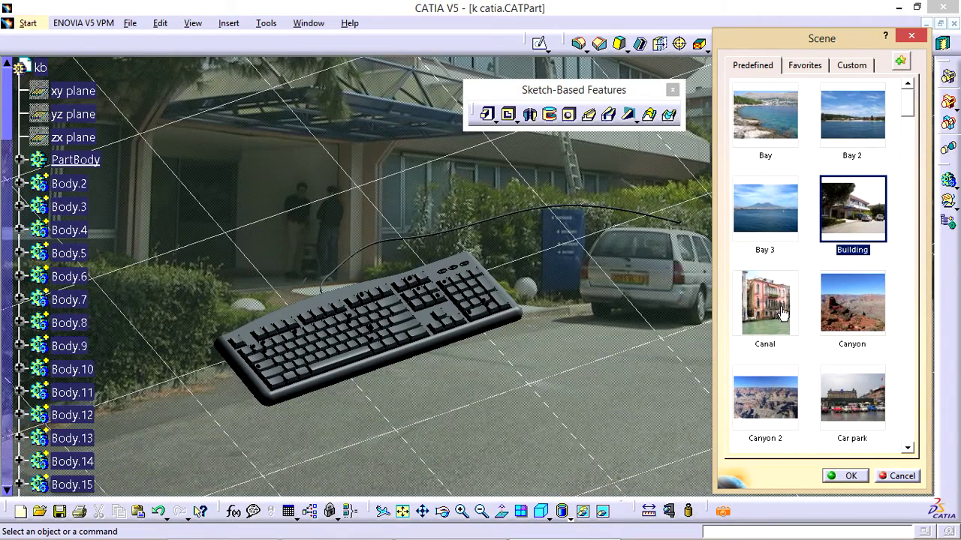
pyautogui.press('Down')
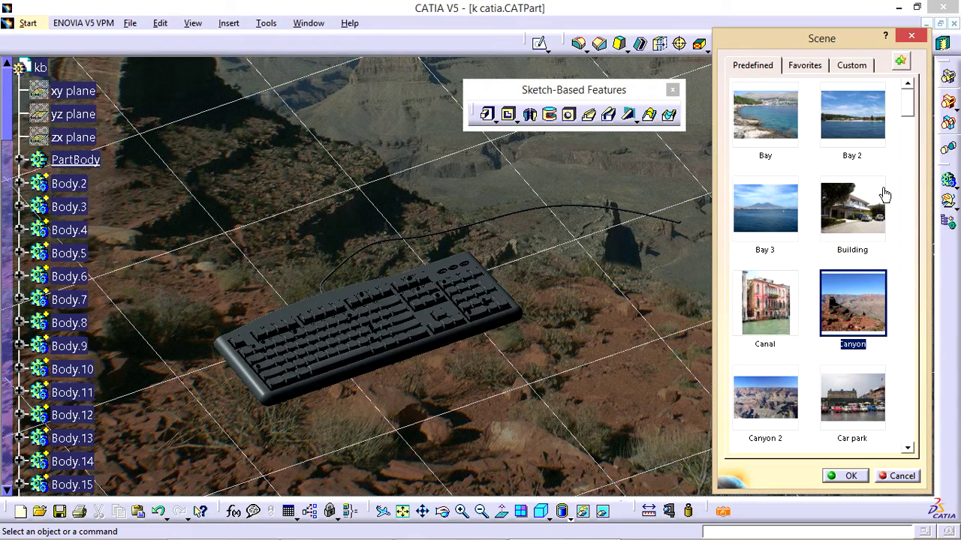
pyautogui.moveTo(910, 113); pyautogui.dragTo(915, 204)
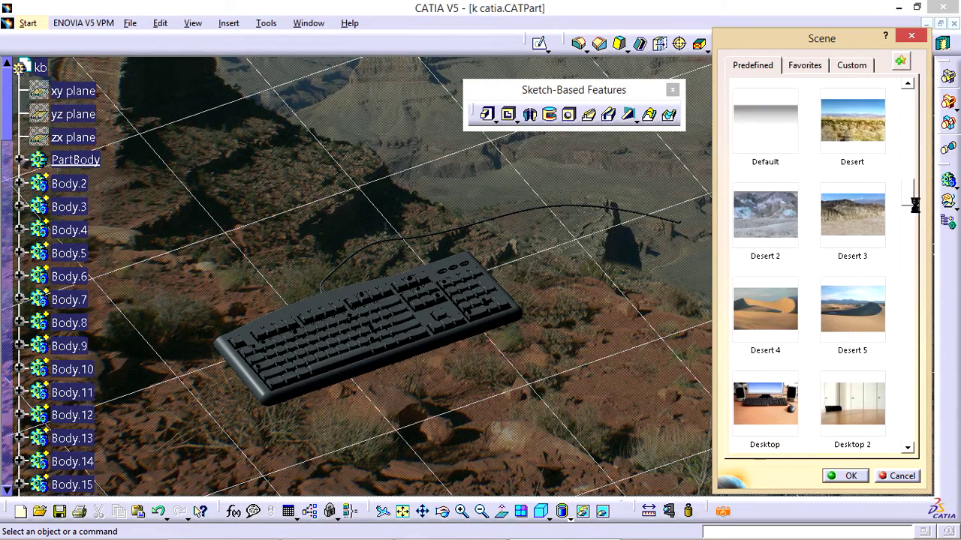
pyautogui.click(781, 413)
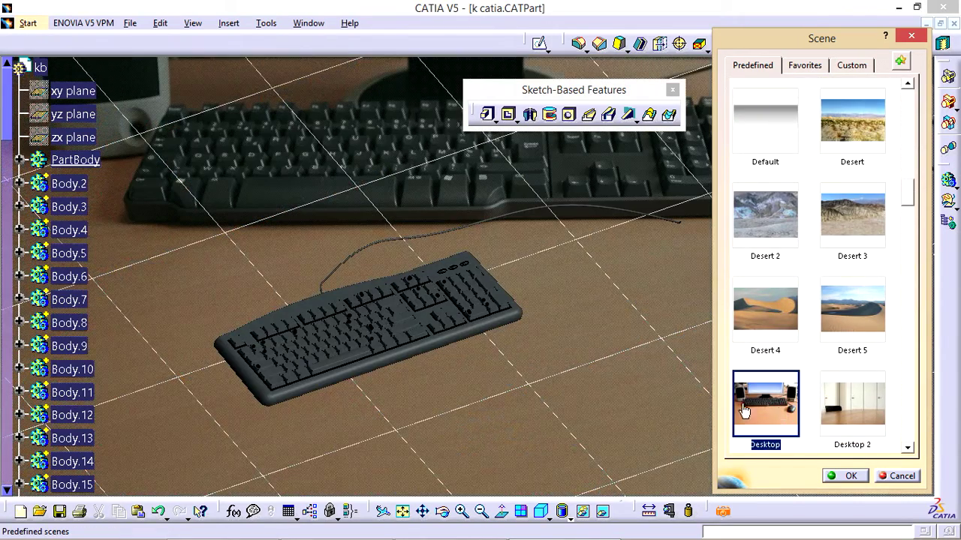
pyautogui.click(835, 478)
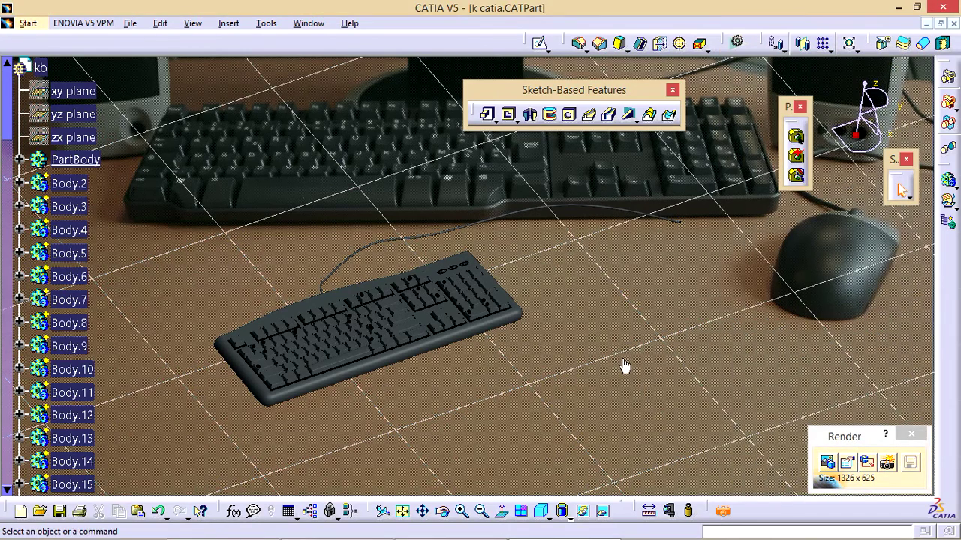
# Rotate and pan the keyboard so it lies level and large on the desk beside the mouse.
pyautogui.moveTo(622, 337)
pyautogui.mouseDown(button='middle')
pyautogui.moveTo(592, 411)
pyautogui.moveTo(471, 322)
pyautogui.moveTo(526, 414)
pyautogui.moveTo(542, 326)
pyautogui.moveTo(553, 350)
pyautogui.moveTo(508, 380)
pyautogui.moveTo(553, 395)
pyautogui.moveTo(523, 395)
pyautogui.moveTo(517, 369)
pyautogui.moveTo(483, 395)
pyautogui.moveTo(442, 386)
pyautogui.moveTo(500, 397)
pyautogui.moveTo(495, 414)
pyautogui.moveTo(461, 391)
pyautogui.moveTo(447, 398)
pyautogui.moveTo(440, 369)
pyautogui.moveTo(431, 418)
pyautogui.moveTo(521, 408)
pyautogui.moveTo(513, 357)
pyautogui.mouseUp(button='middle')
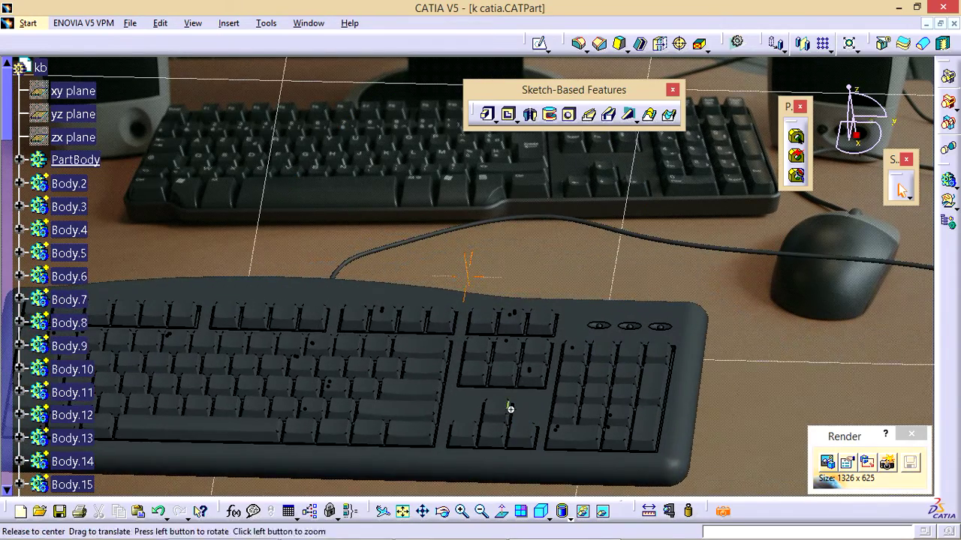
pyautogui.moveTo(511, 407)
pyautogui.mouseDown(button='middle')
pyautogui.moveTo(600, 395)
pyautogui.moveTo(596, 381)
pyautogui.moveTo(577, 399)
pyautogui.moveTo(761, 386)
pyautogui.mouseUp(button='middle')
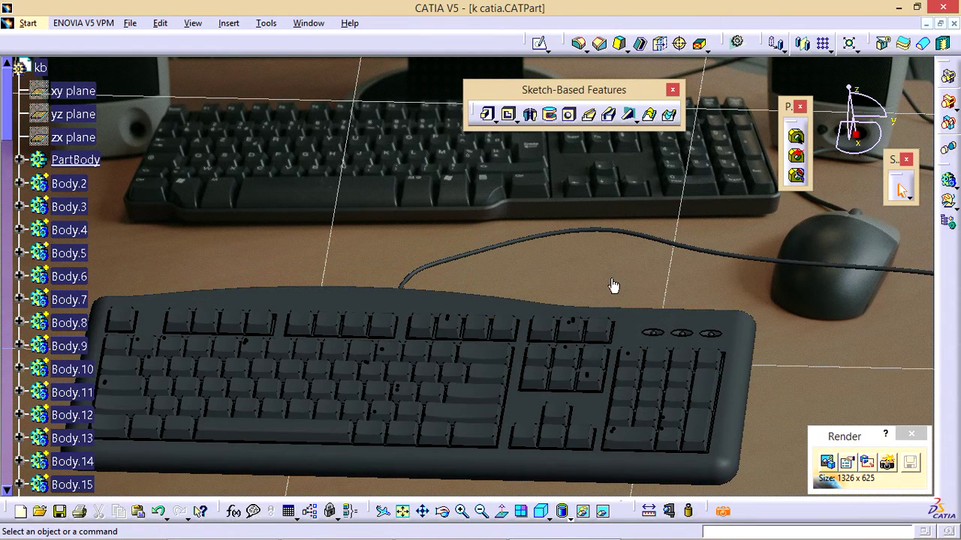
pyautogui.moveTo(613, 286); pyautogui.dragTo(618, 257, button='middle')
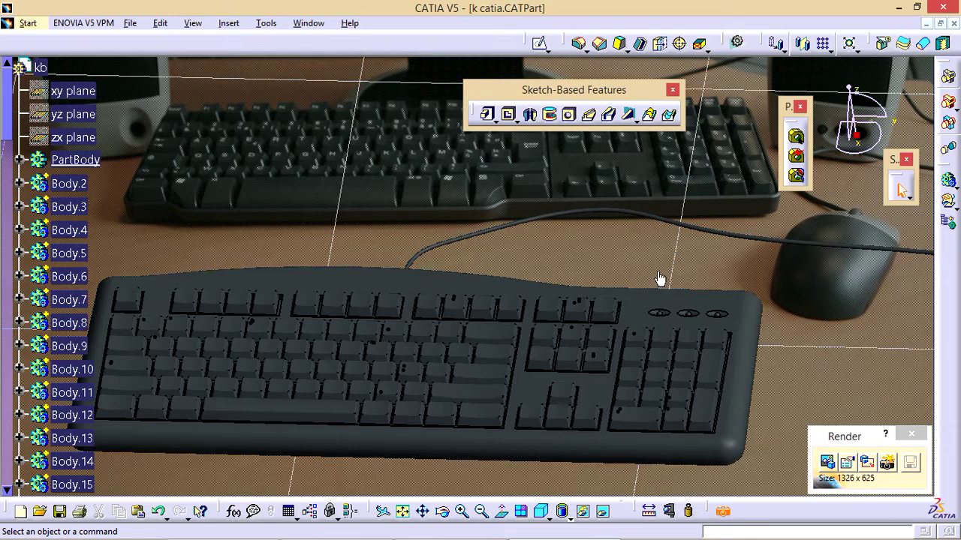
pyautogui.moveTo(660, 279); pyautogui.dragTo(648, 272, button='middle')
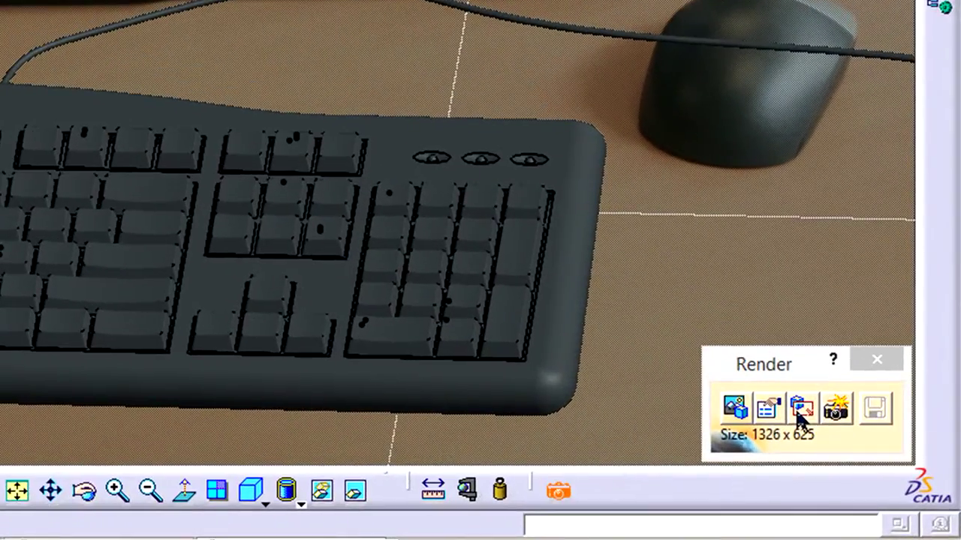
# Set the rendering quality to High in the rendering settings.
pyautogui.click(768, 409)
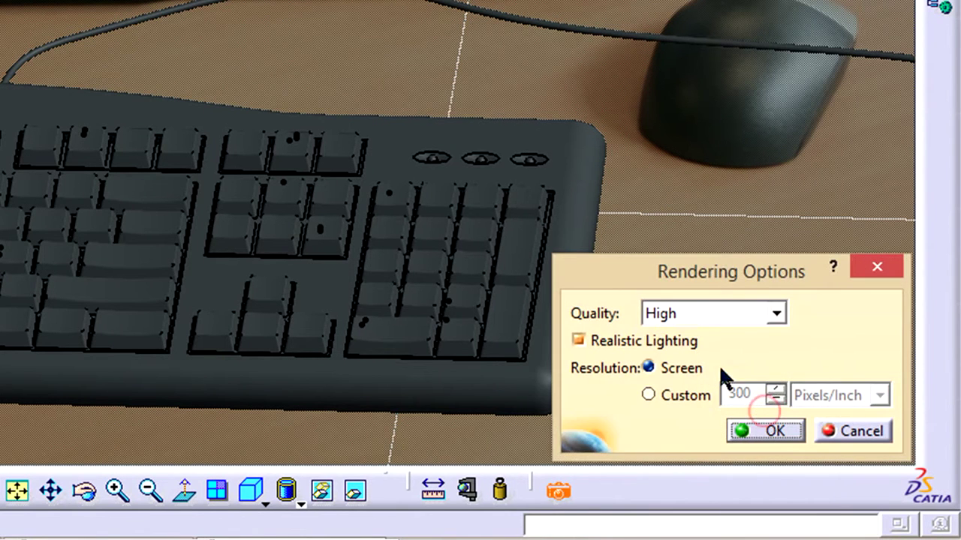
pyautogui.click(690, 313)
pyautogui.click(699, 373)
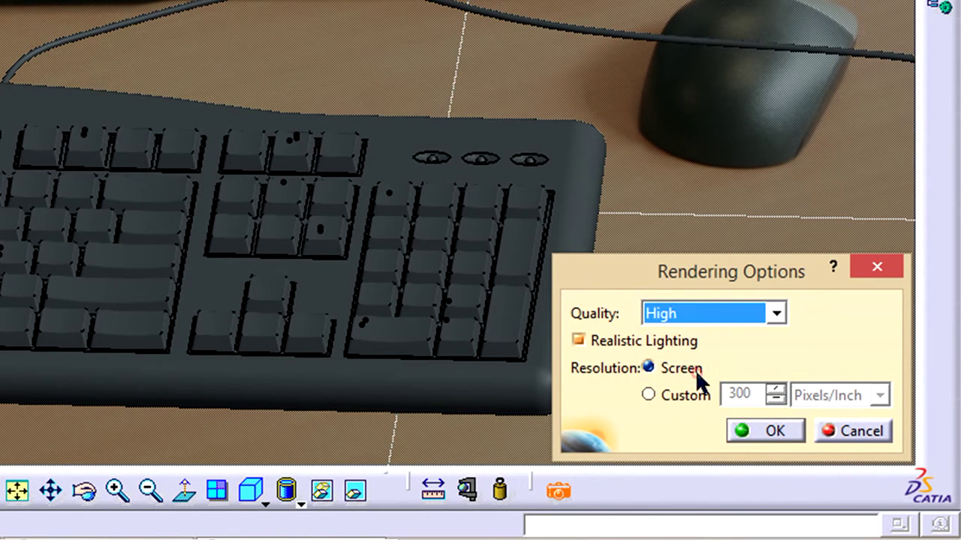
pyautogui.click(781, 435)
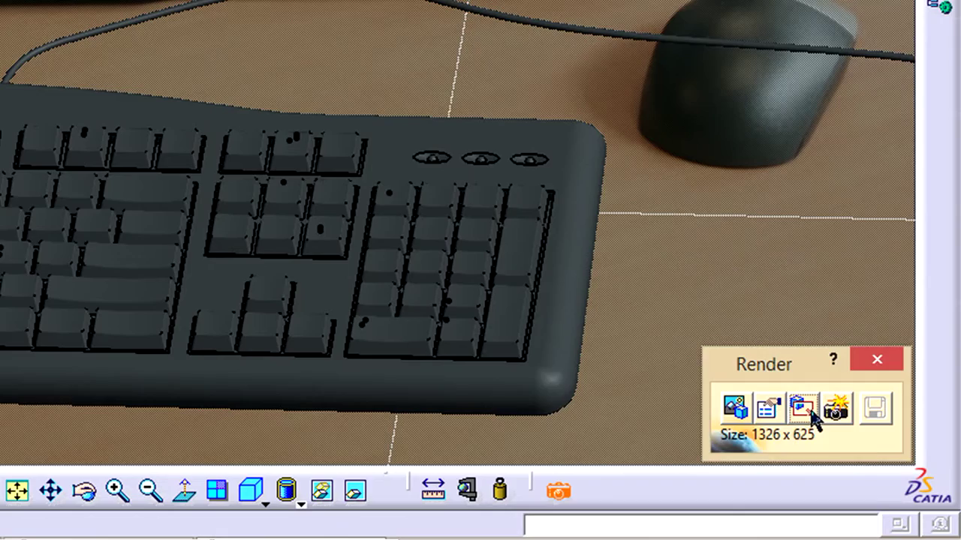
# Define the render area over the whole viewport so it reads 1326 x 625.
pyautogui.click(803, 408)
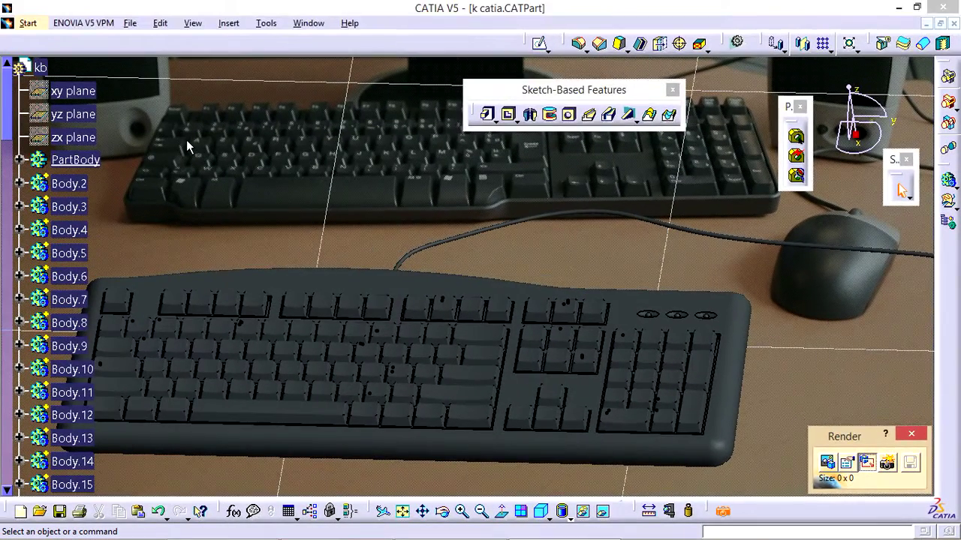
pyautogui.moveTo(187, 141); pyautogui.dragTo(933, 497)
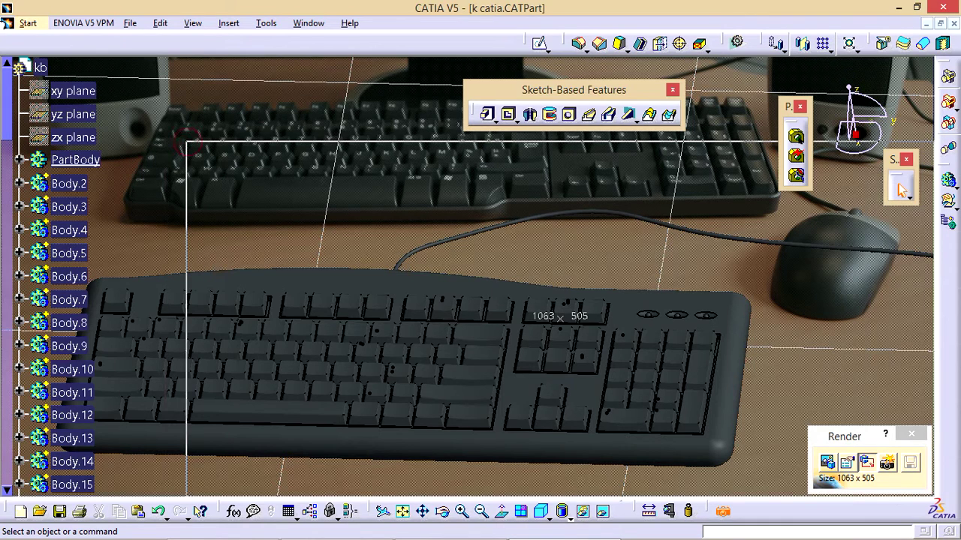
pyautogui.moveTo(934, 497); pyautogui.dragTo(4, 59)
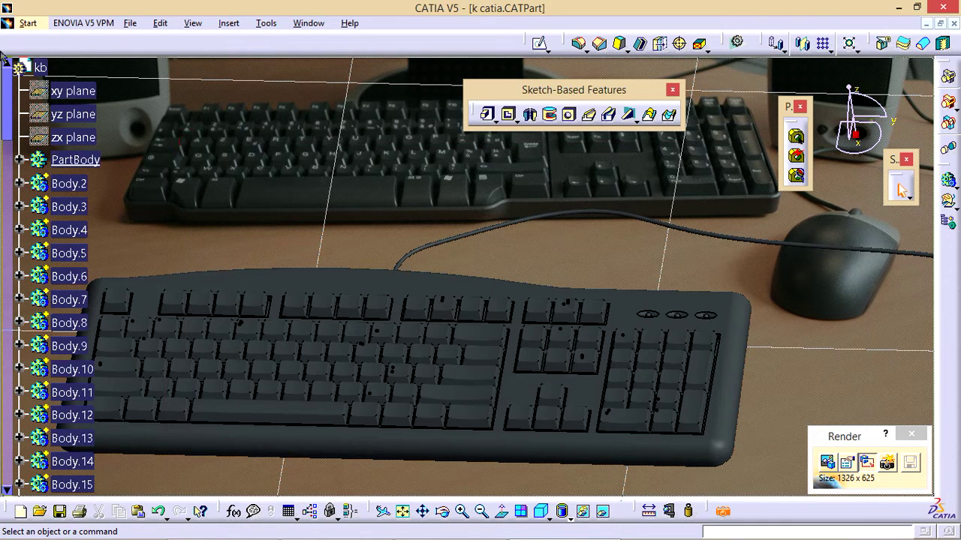
# Render the current view of the keyboard on the Desktop scene at high quality.
pyautogui.click(887, 466)
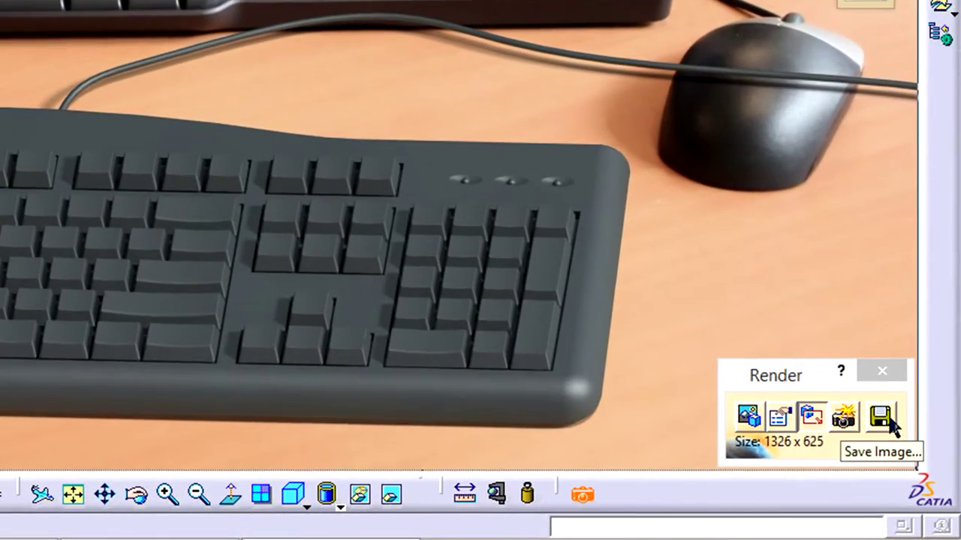
# Save the render as a TIFF True Color image named 'Keyboard' in the Render folder.
pyautogui.click(892, 422)
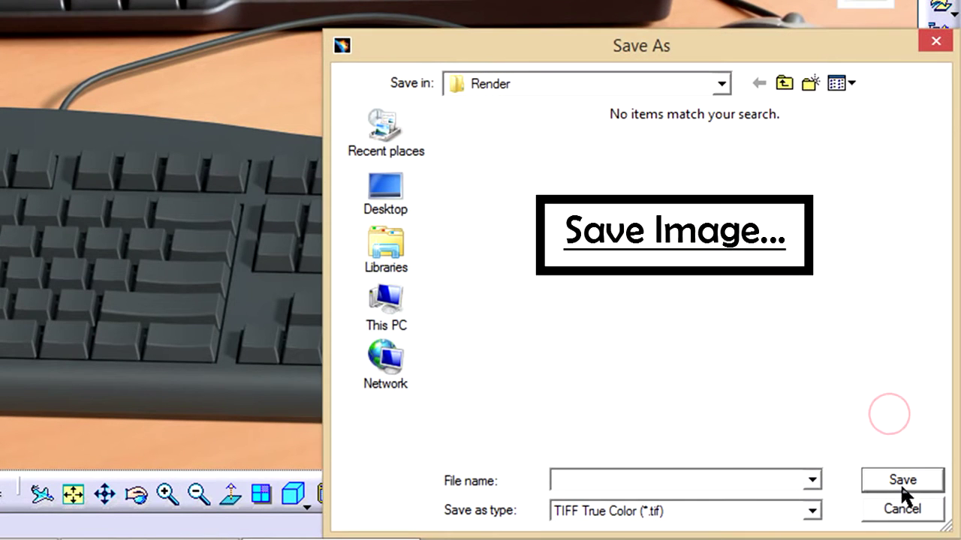
pyautogui.click(904, 511)
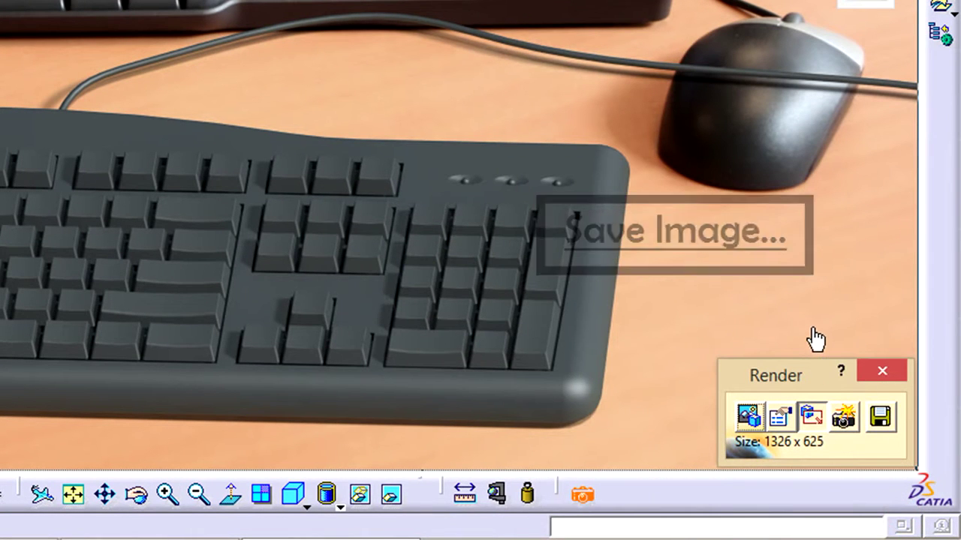
pyautogui.click(882, 427)
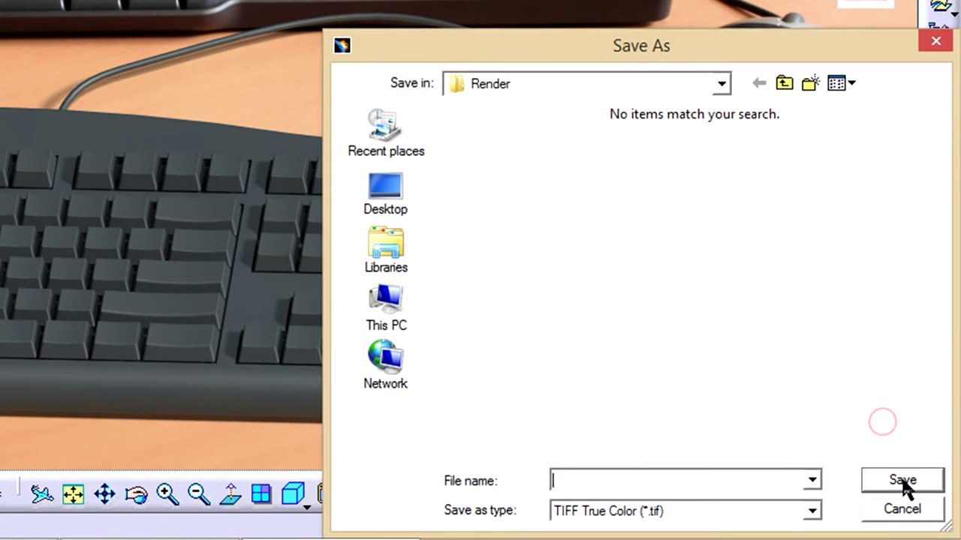
pyautogui.click(671, 474)
pyautogui.write('Keyboard')
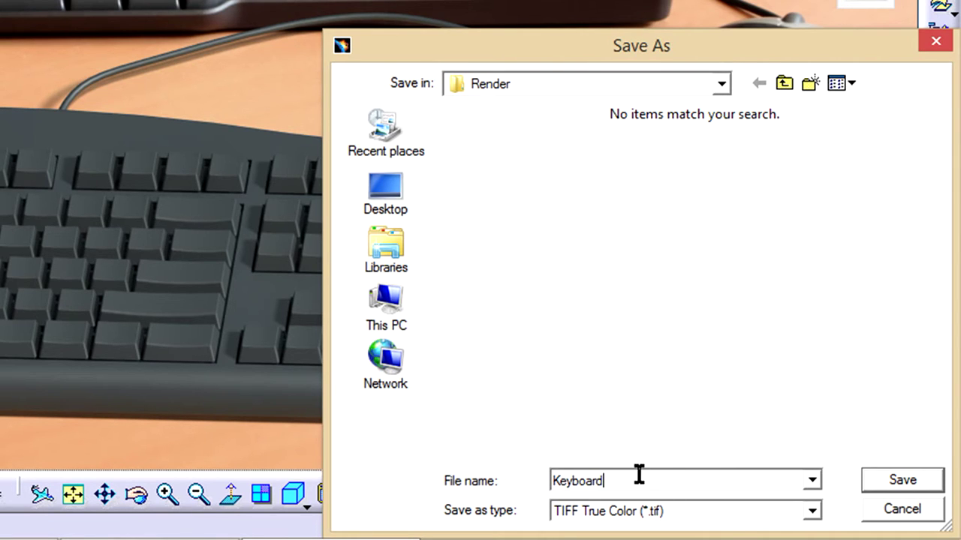
pyautogui.click(901, 484)
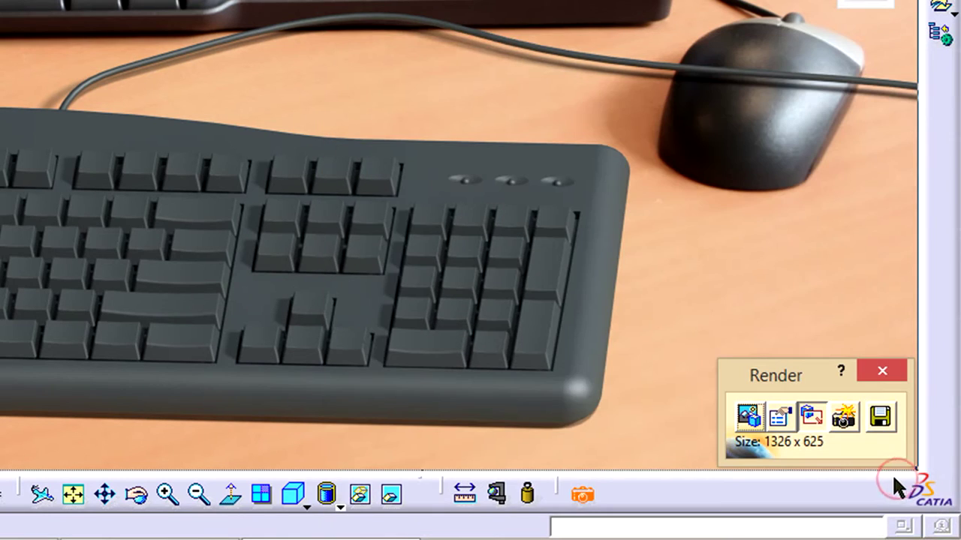
# Switch the backdrop to the plain Default scene and redefine the render area as the full 1326 x 625 view.
pyautogui.click(749, 417)
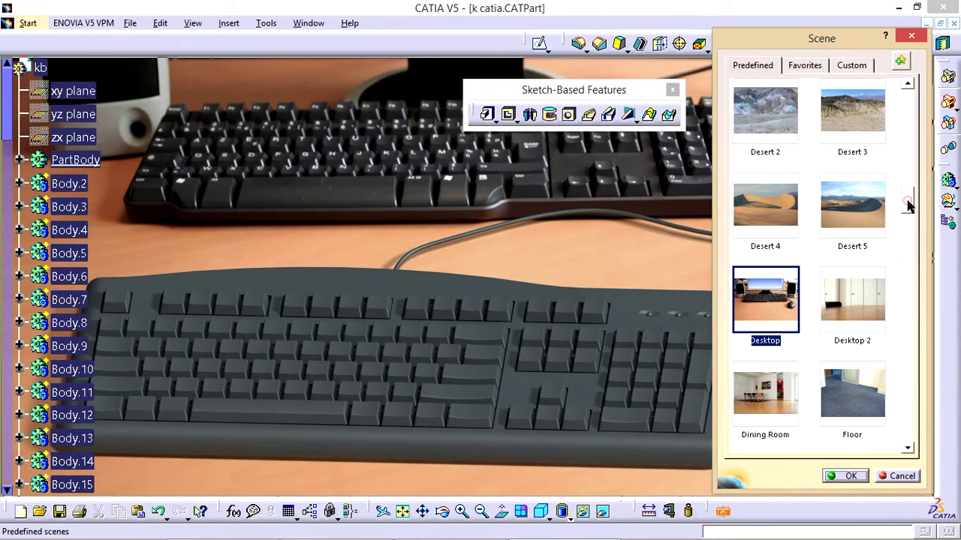
pyautogui.moveTo(908, 206); pyautogui.dragTo(908, 189)
pyautogui.click(767, 232)
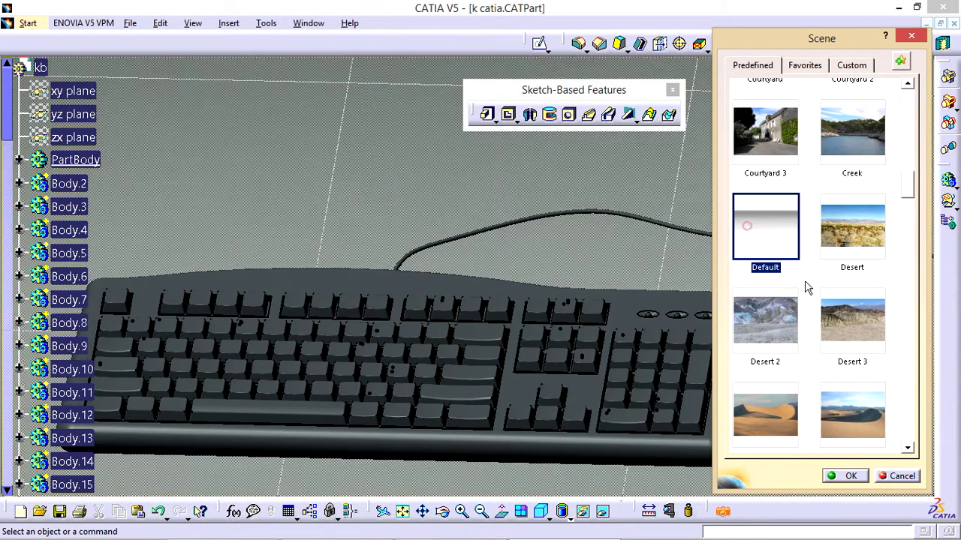
pyautogui.click(856, 477)
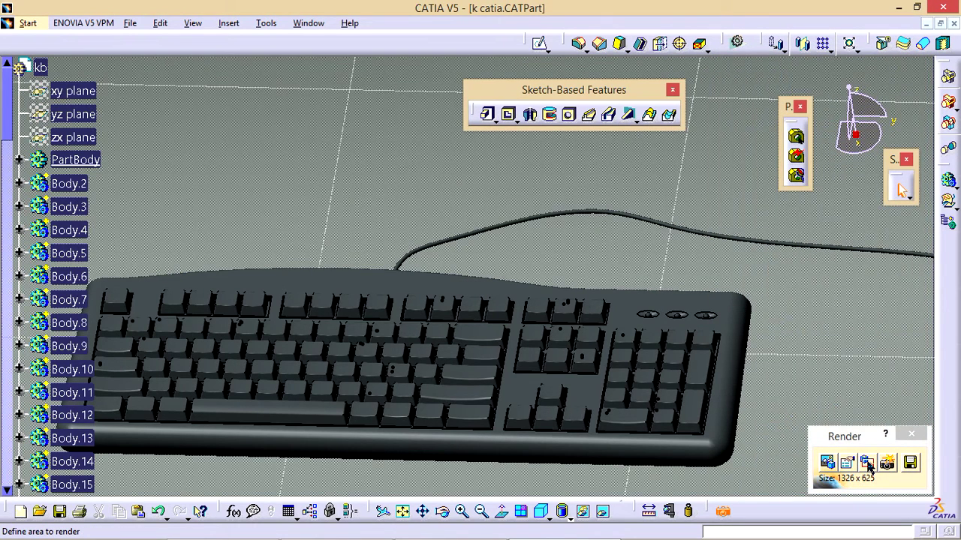
pyautogui.click(866, 464)
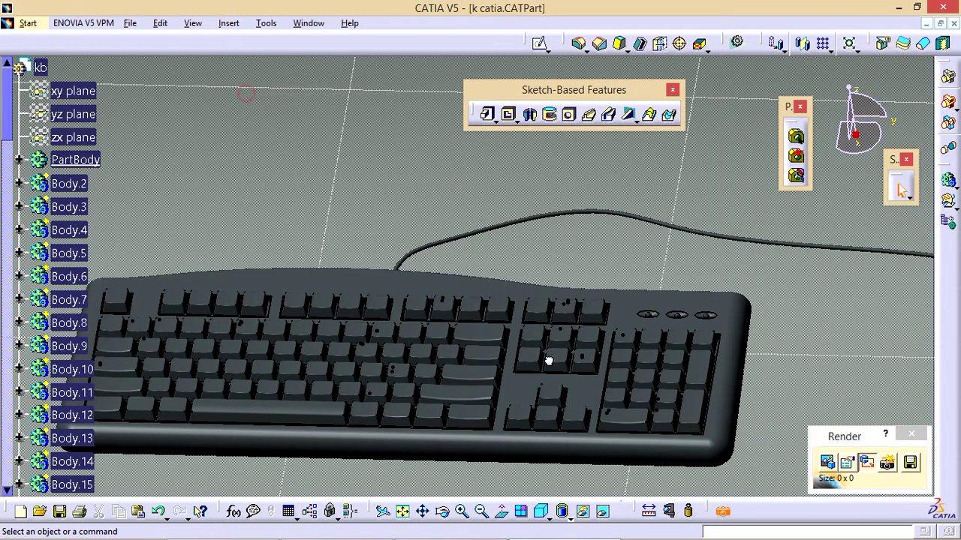
pyautogui.moveTo(246, 456); pyautogui.dragTo(590, 252)
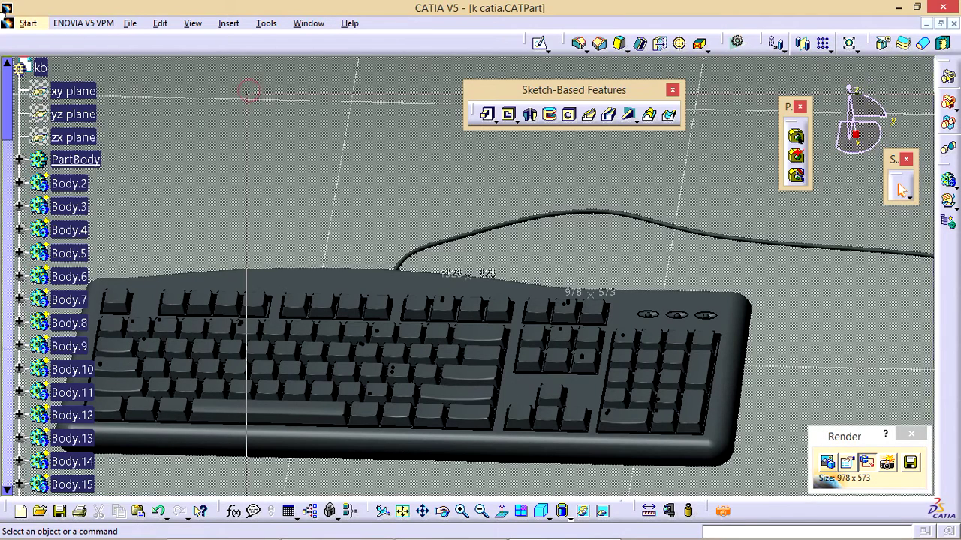
# Render the keyboard against the plain Default scene.
pyautogui.click(886, 463)
pyautogui.write('K')
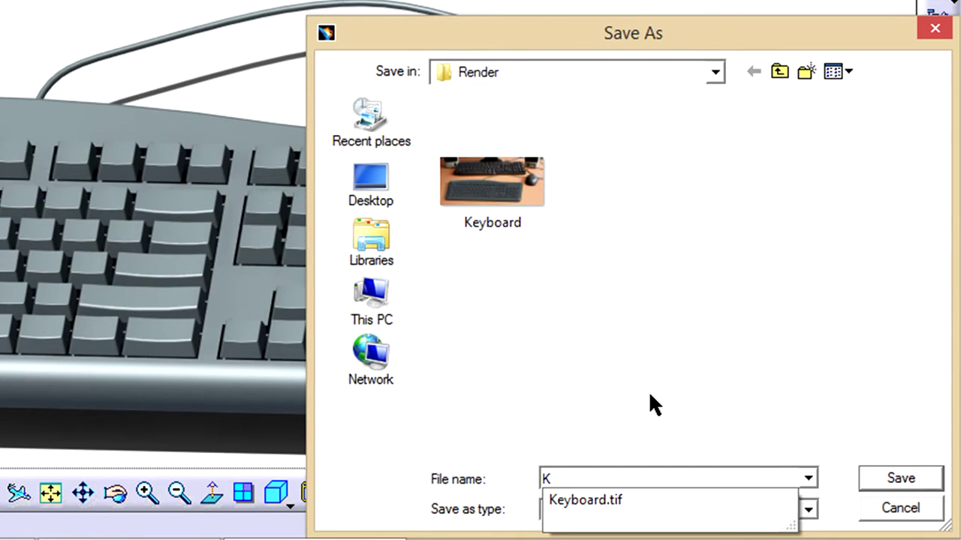
# Save the second render as TIFF 'Keyboard 2' and open it from the Render folder.
pyautogui.write('eyboar')
pyautogui.write('d 2')
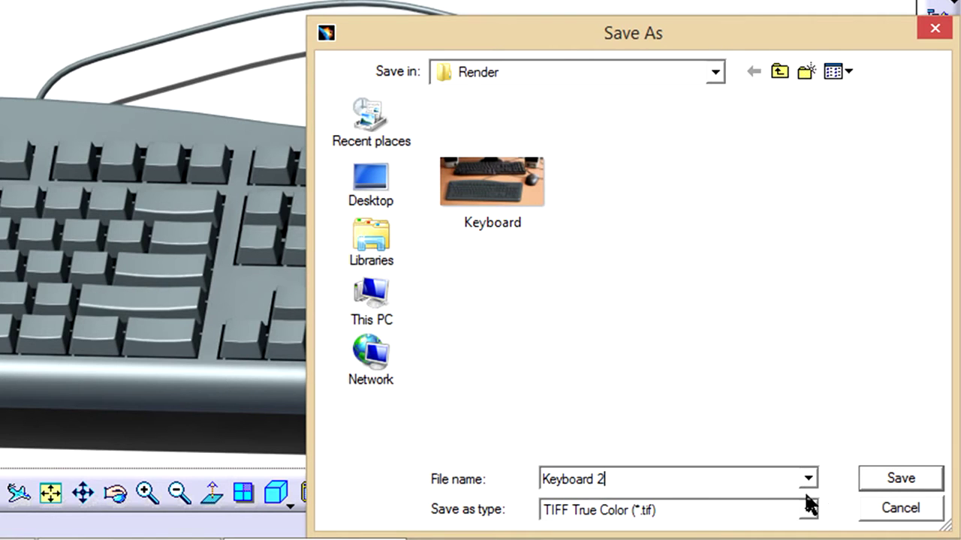
pyautogui.click(892, 483)
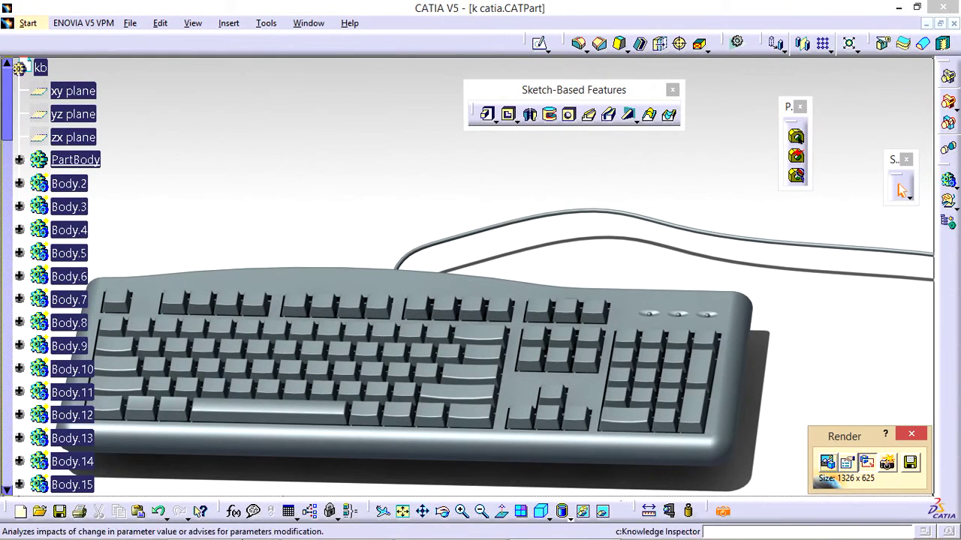
pyautogui.click(217, 533)
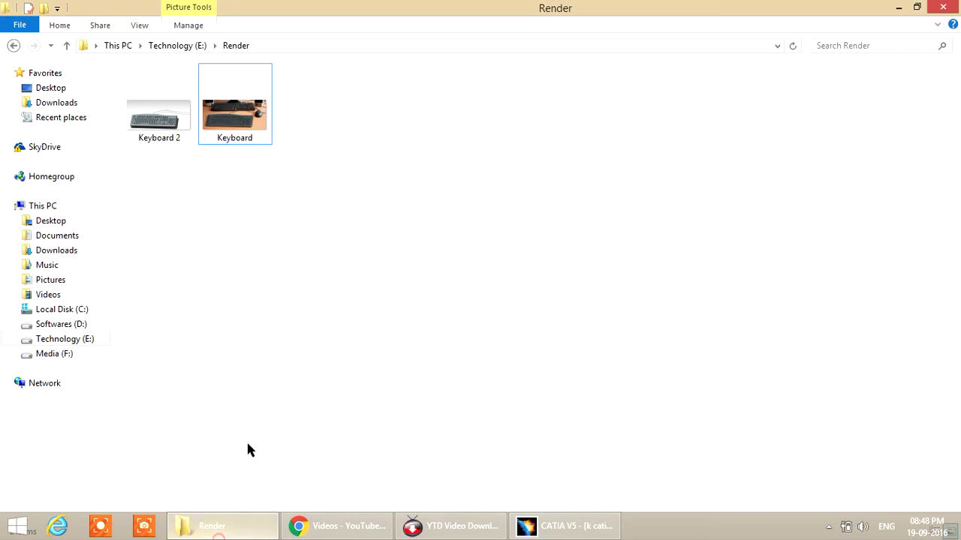
pyautogui.doubleClick(158, 119)
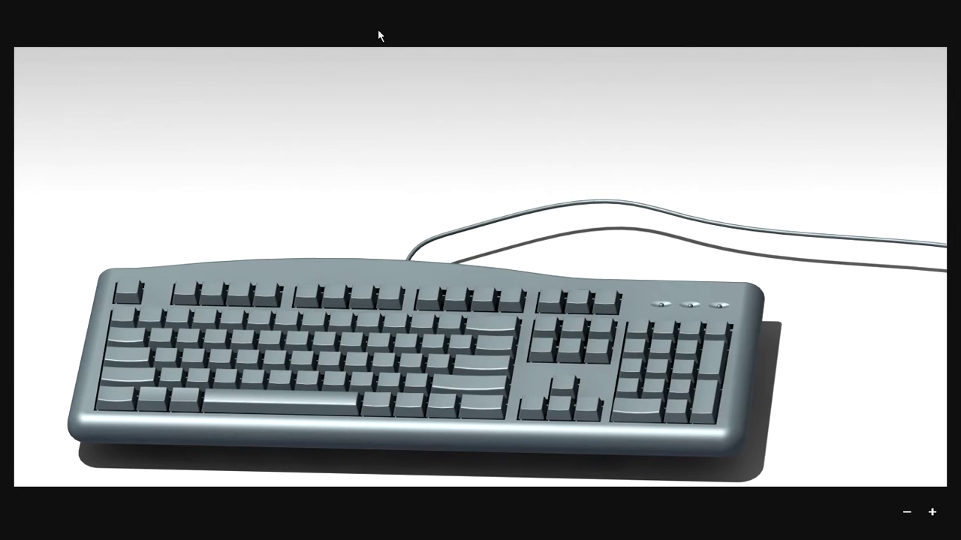
# Advance in Photos to the desktop-scene render 'Keyboard'.
pyautogui.press('Right')
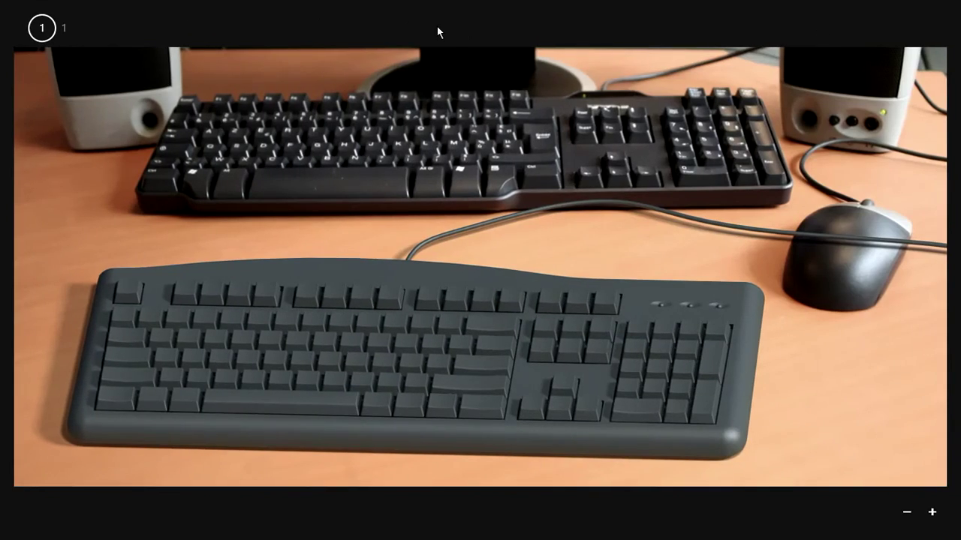